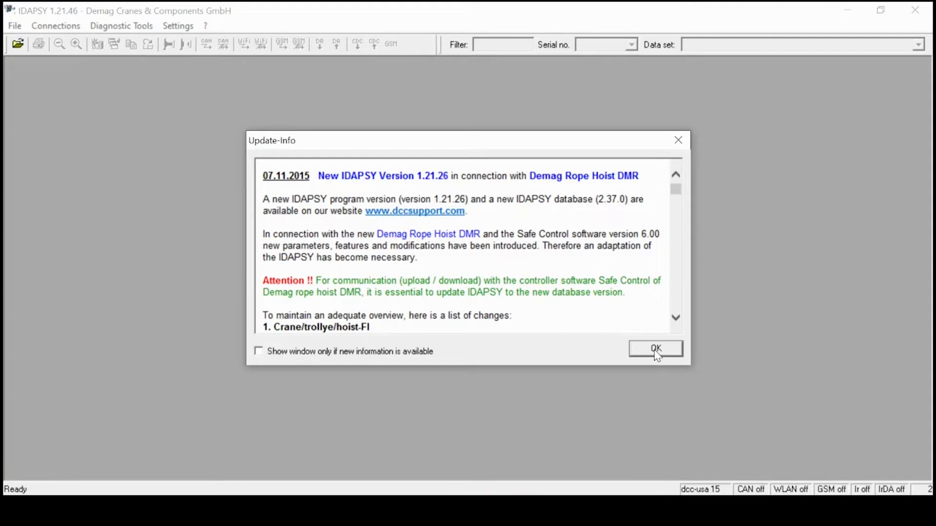
- Dismiss the update notice and open the service order by entering its IDAPSY order number
left_click(655, 349)
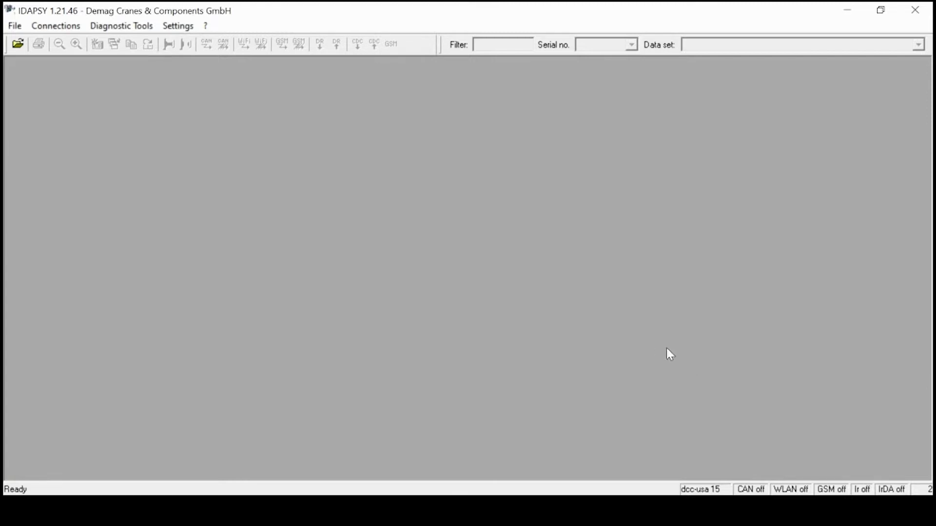
left_click(20, 45)
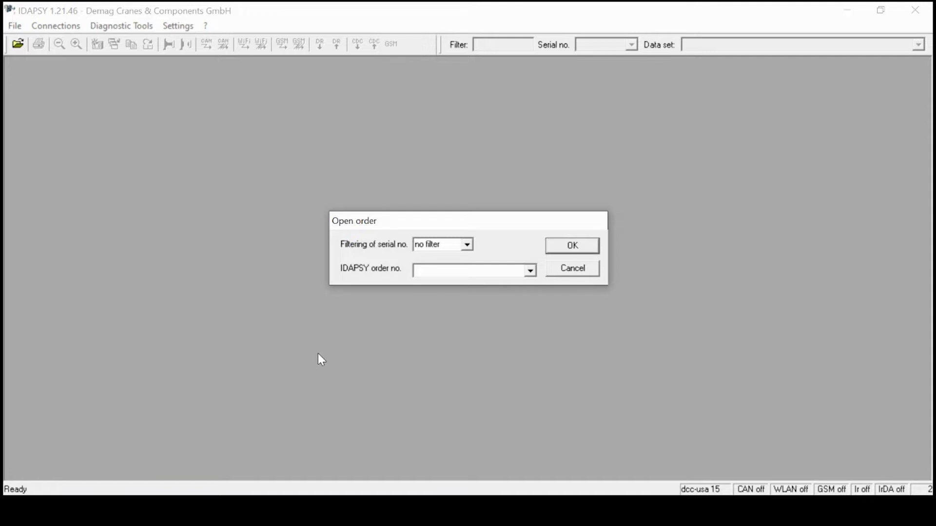
type("Demag 20211109 1")
key("Return")
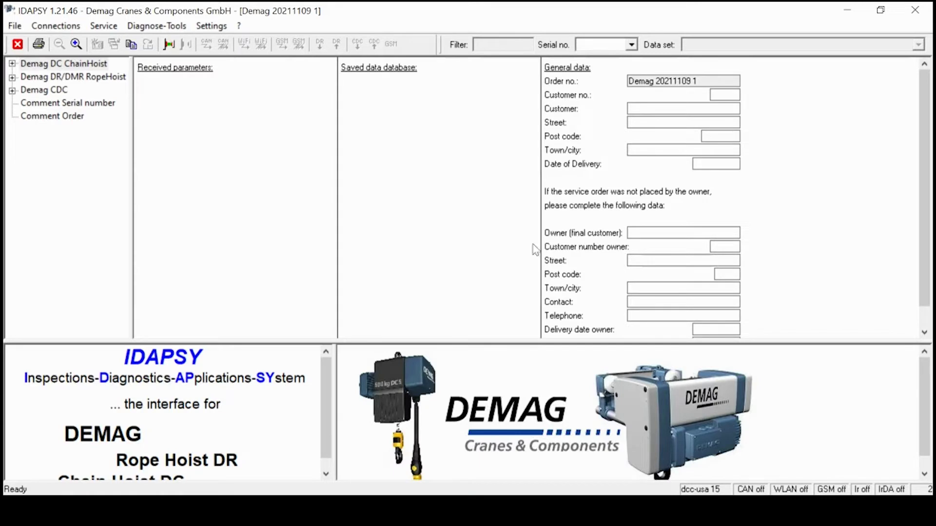
- Select the Demag DR/DMR rope hoist and connect to it over CAN bus
left_click(61, 77)
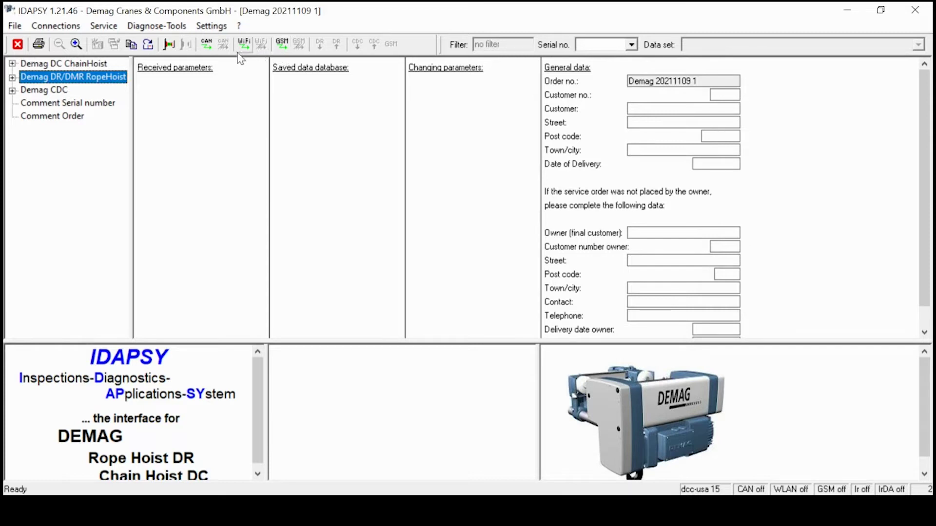
left_click(209, 48)
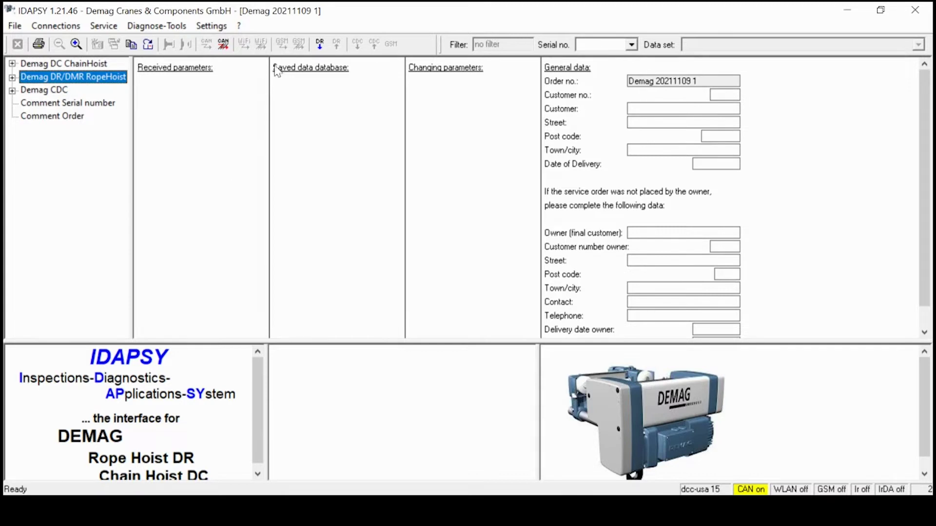
- Transfer the hoist's DR parameters to the PC and list the downloaded serial numbers
left_click(315, 48)
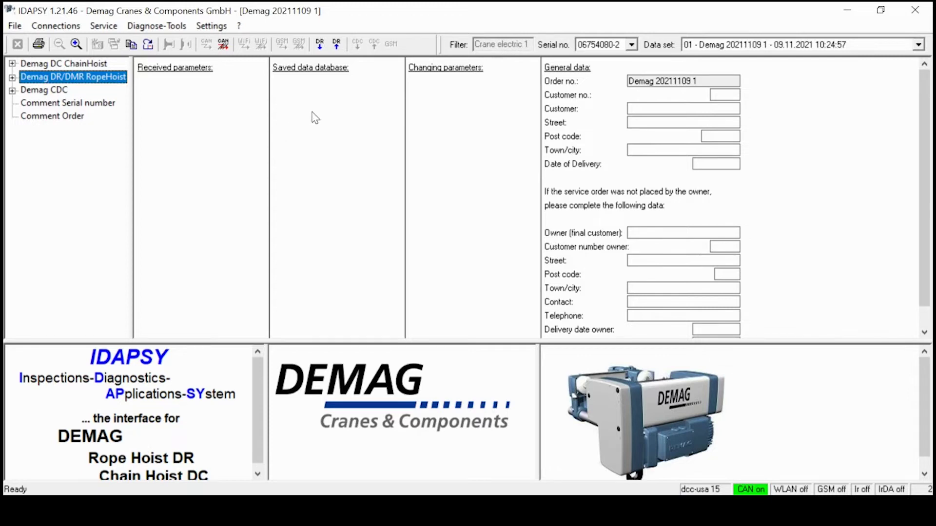
left_click(632, 45)
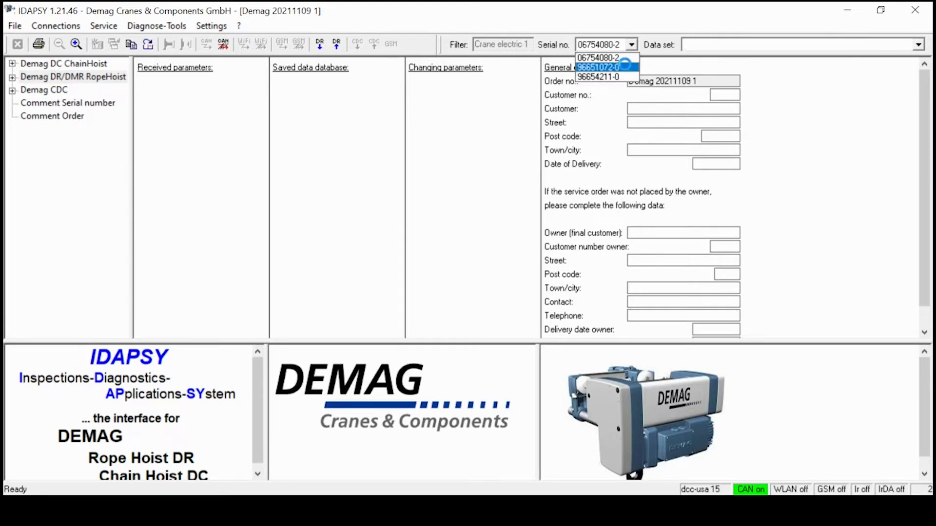
- Switch the serial number from 96651072-0 to 96654211-0, the Trolley electric 1 unit
left_click(625, 67)
left_click(632, 45)
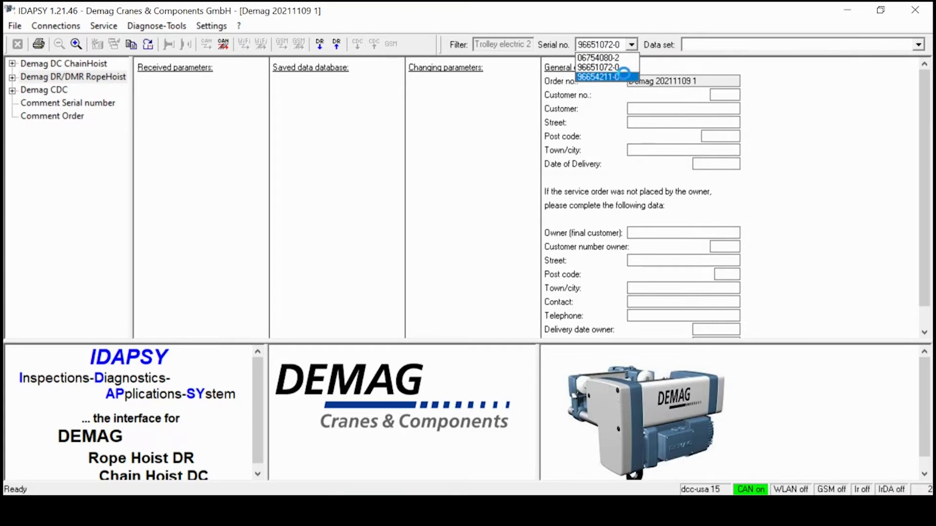
left_click(685, 79)
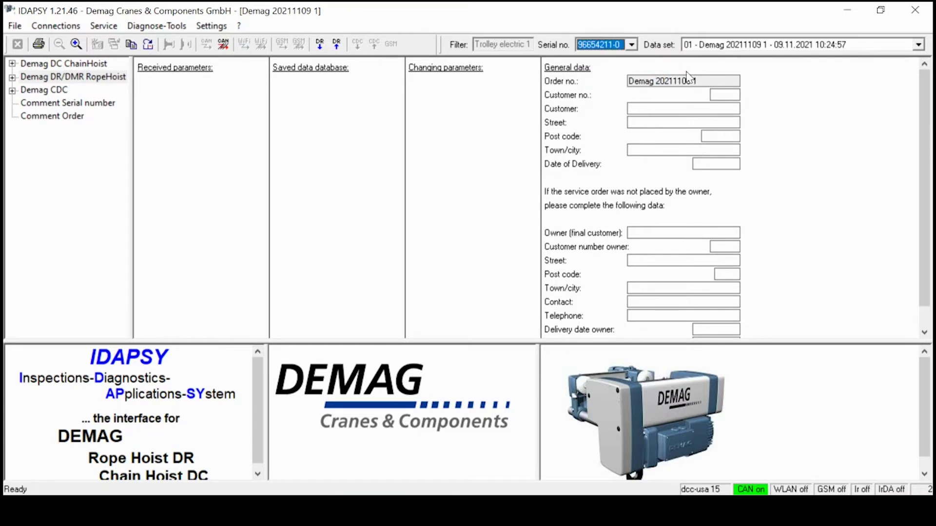
left_click(632, 44)
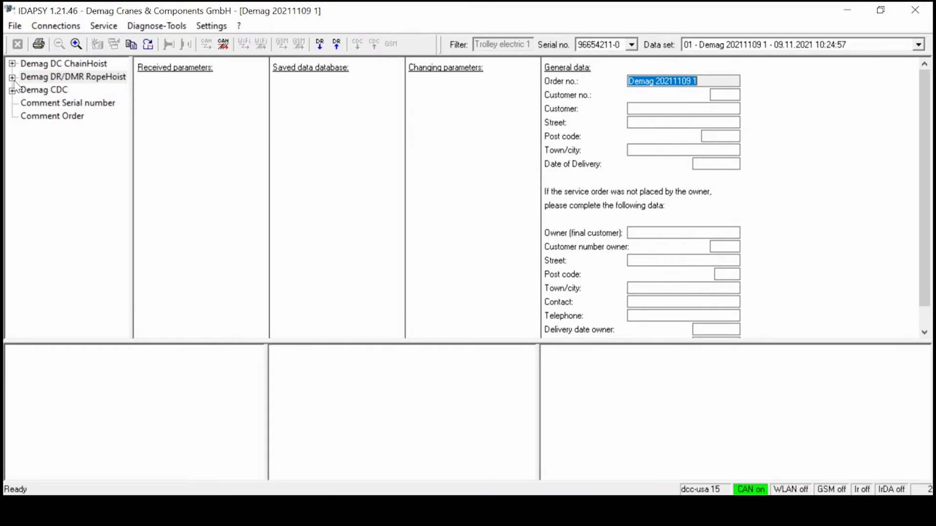
- Expand the rope hoist's parameter groups and show its Operating Data page
left_click(16, 83)
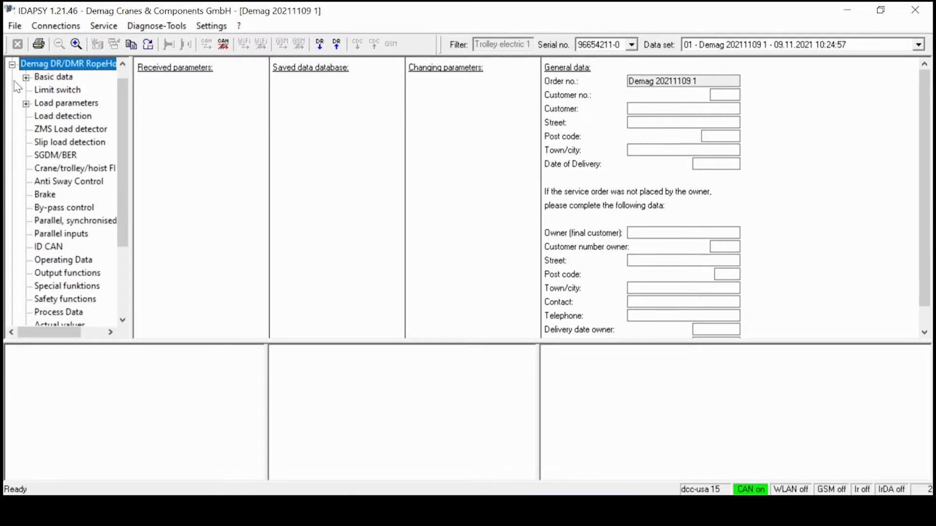
left_click(64, 261)
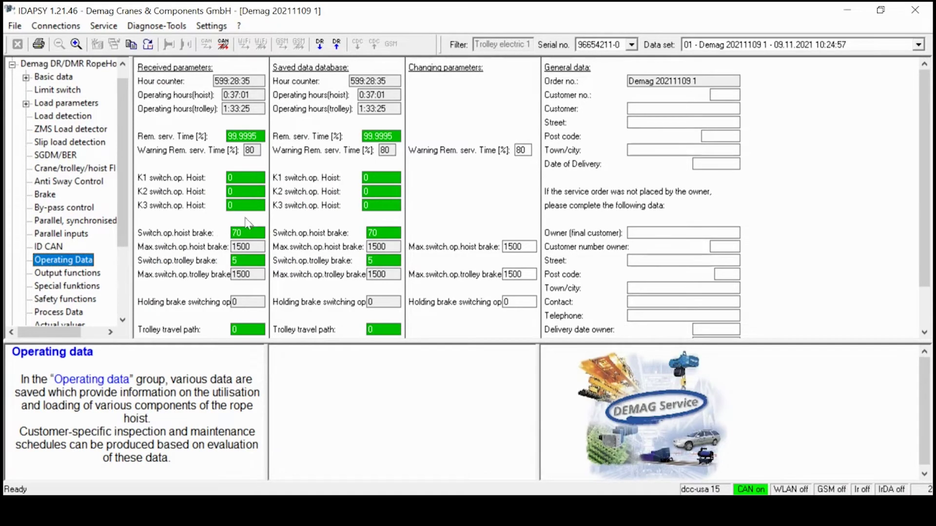
left_click_drag(925, 161, 927, 199)
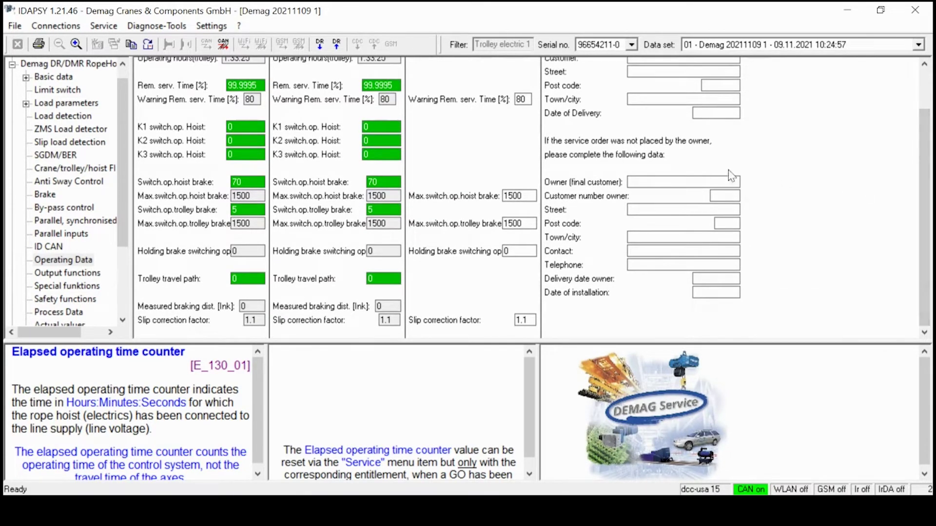
- Read the help texts for trolley travel path, K1–K3 switching operations and the hour counter
left_click(386, 277)
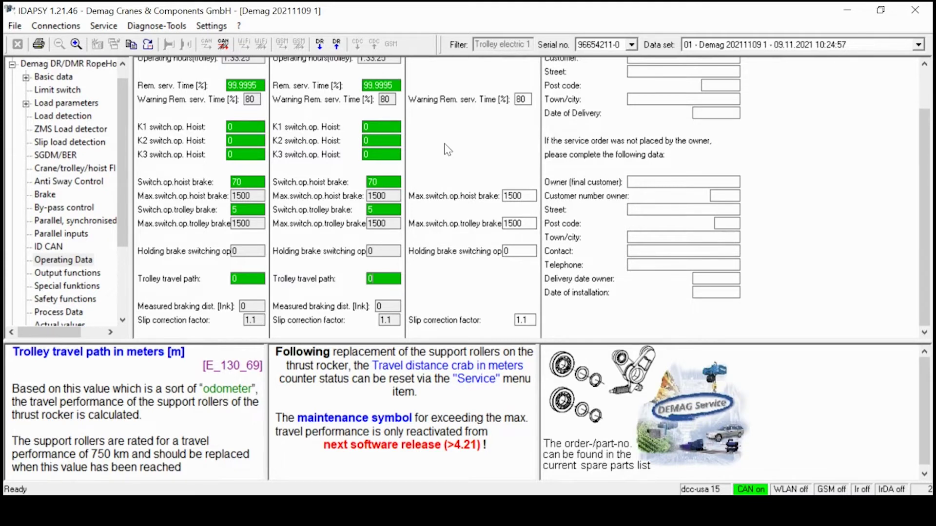
left_click(389, 126)
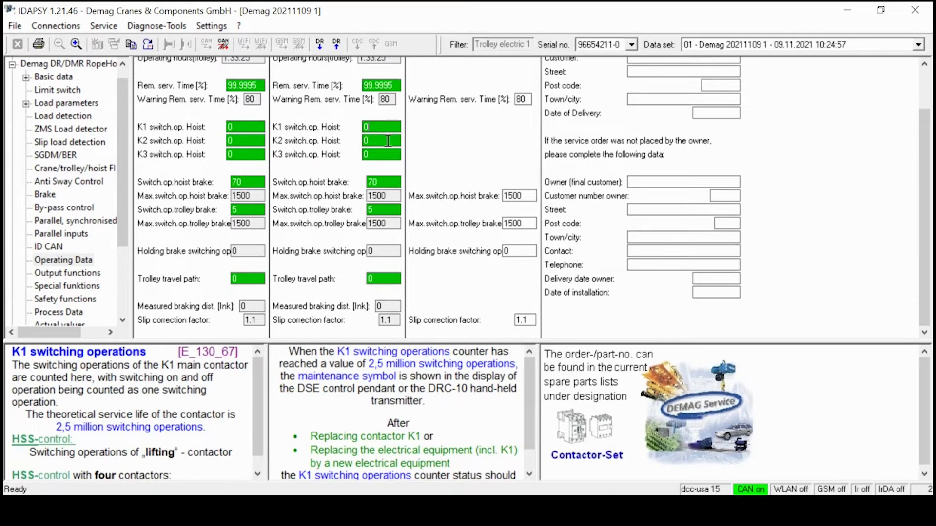
left_click(388, 141)
left_click(388, 154)
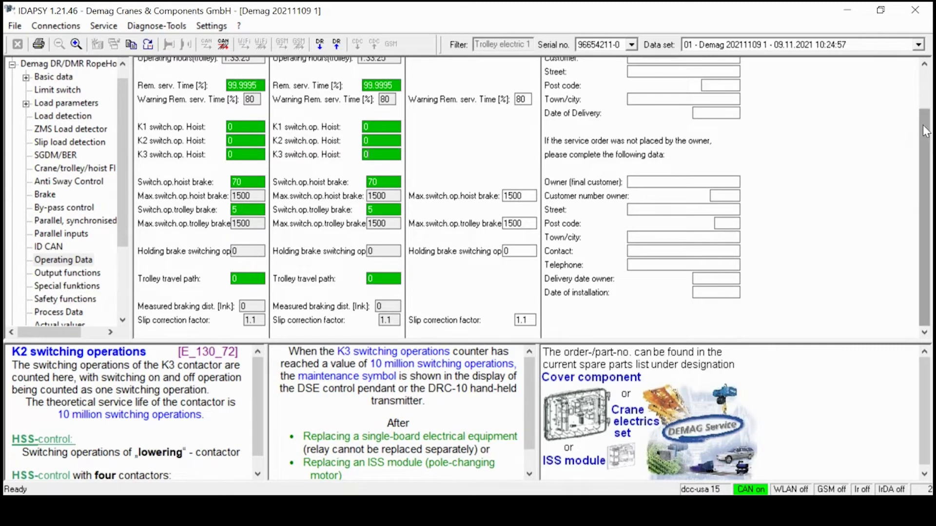
left_click_drag(925, 117, 924, 76)
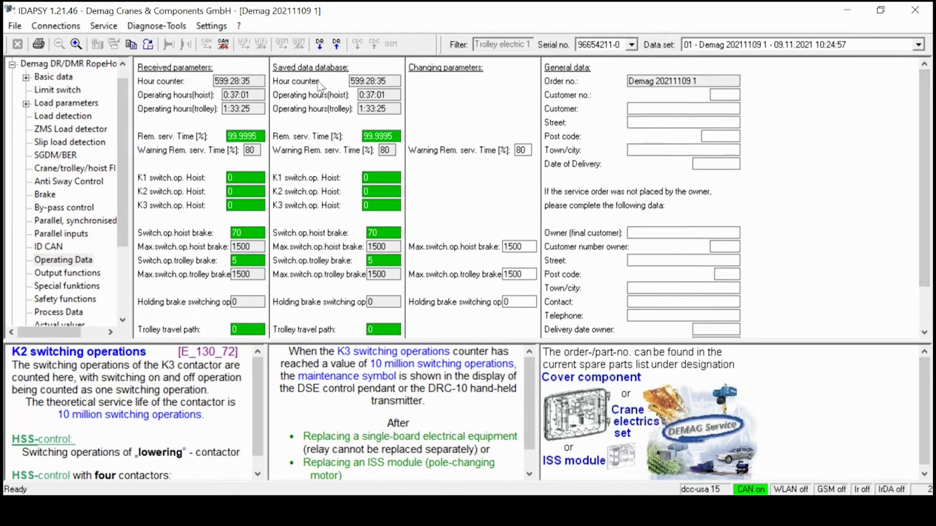
left_click(393, 80)
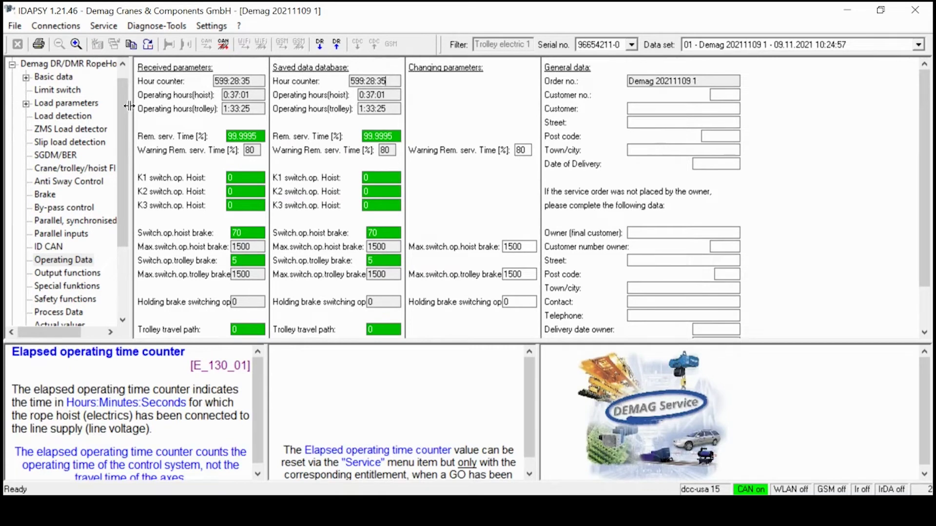
left_click_drag(124, 101, 119, 234)
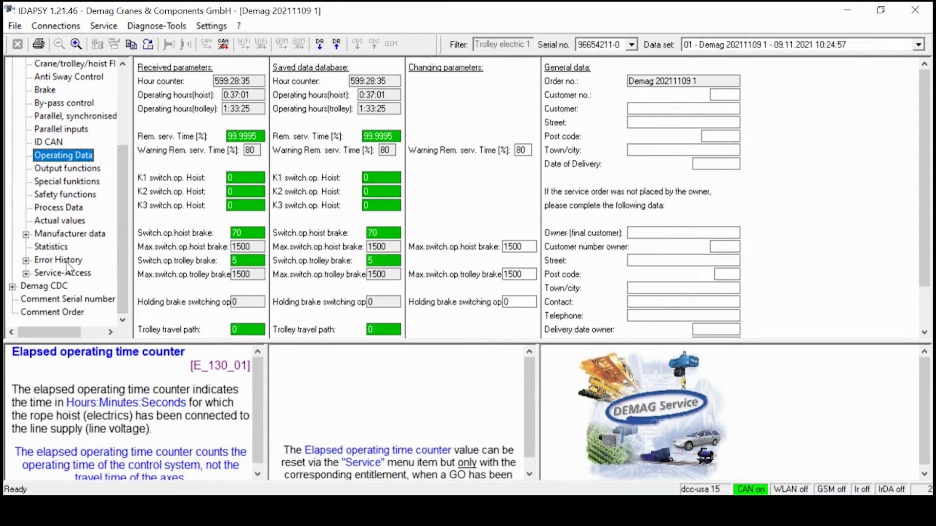
- Expand the error history and show Error 1 with its hour counter explanation
left_click(26, 261)
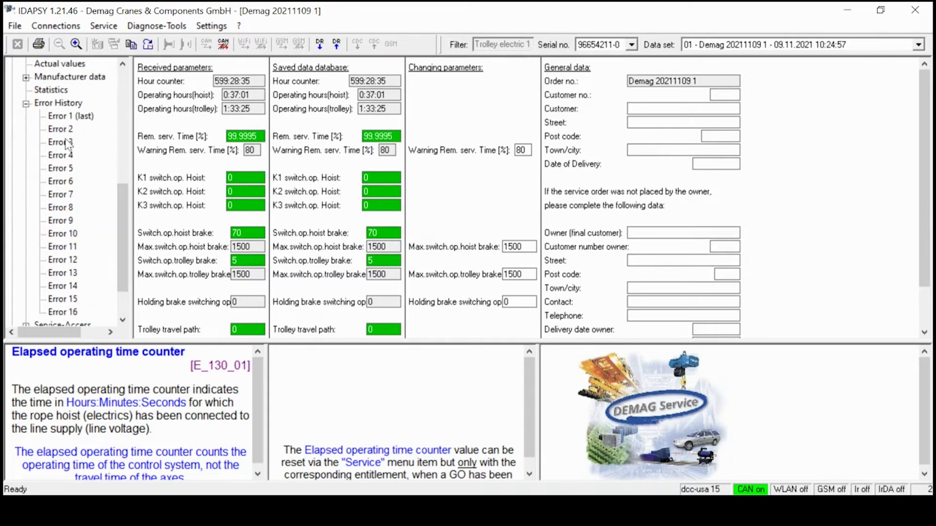
left_click(69, 119)
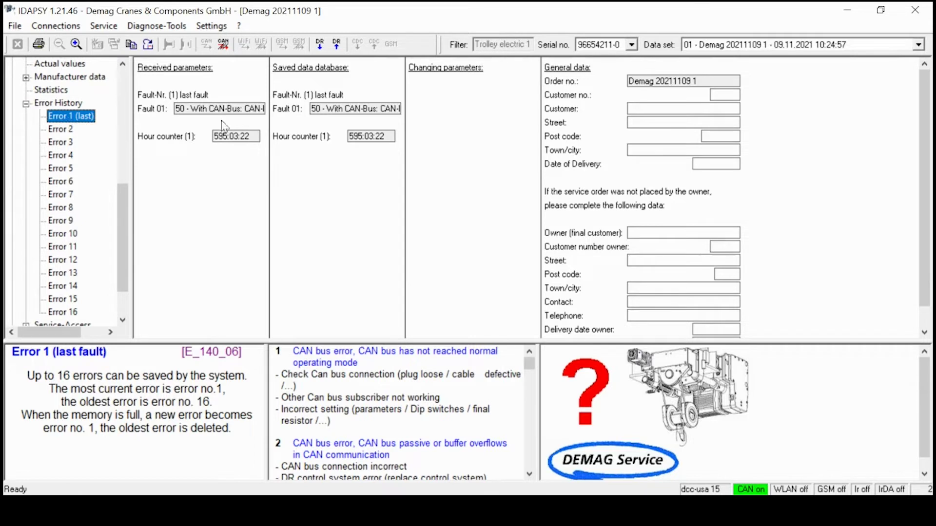
left_click(386, 134)
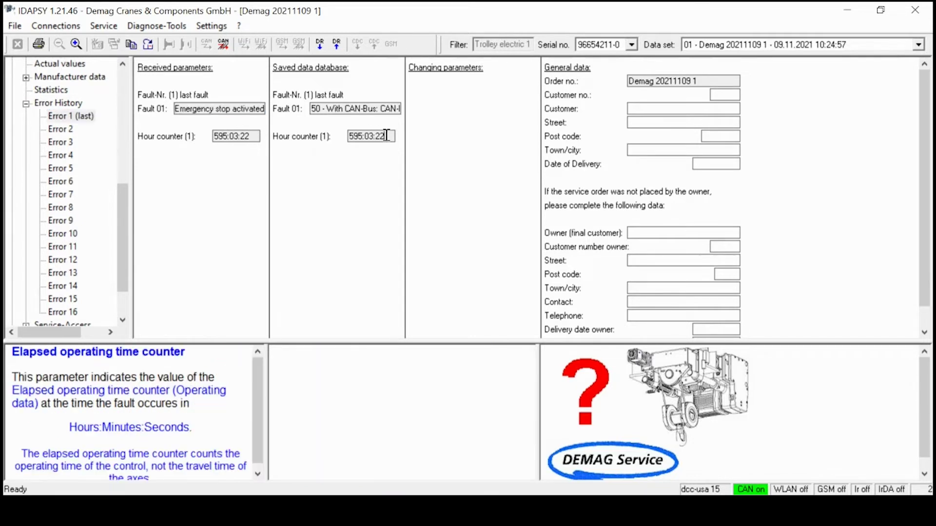
- Look up saved fault code 50 in the help list, then view Error 2 and Error 3
left_click(368, 107)
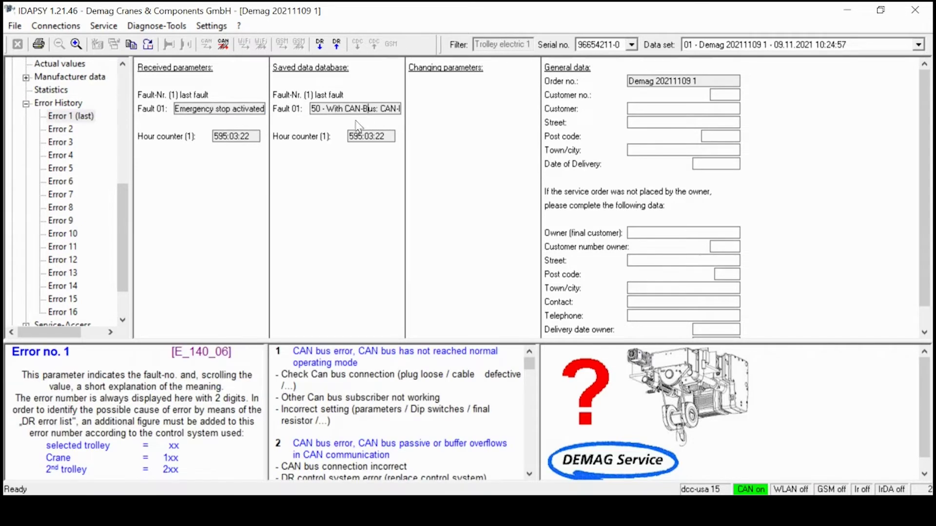
left_click_drag(531, 360, 533, 413)
scroll(515, 418, "down", 2)
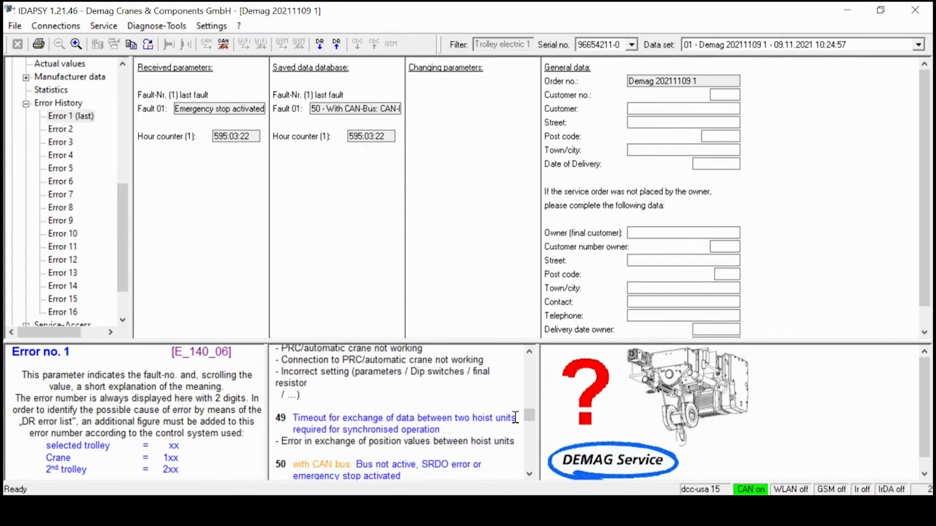
scroll(516, 418, "down", 4)
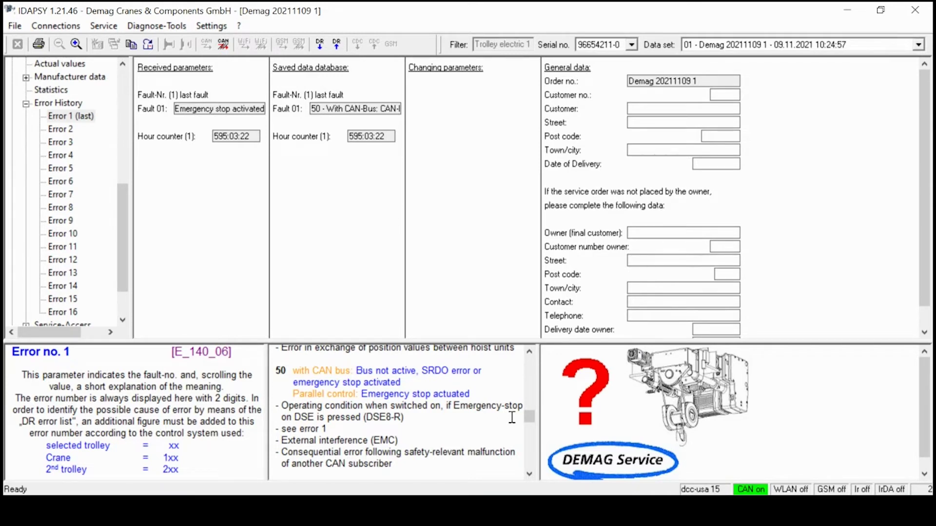
left_click(72, 138)
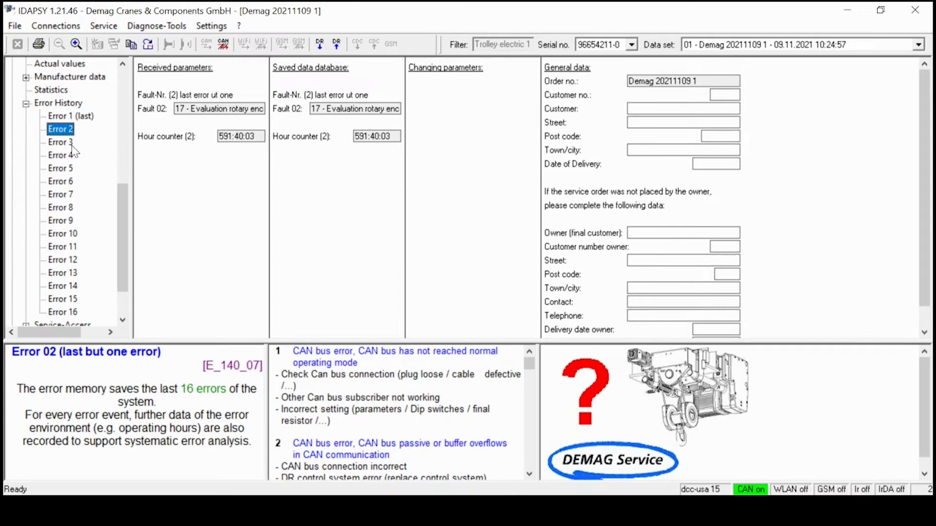
left_click(72, 146)
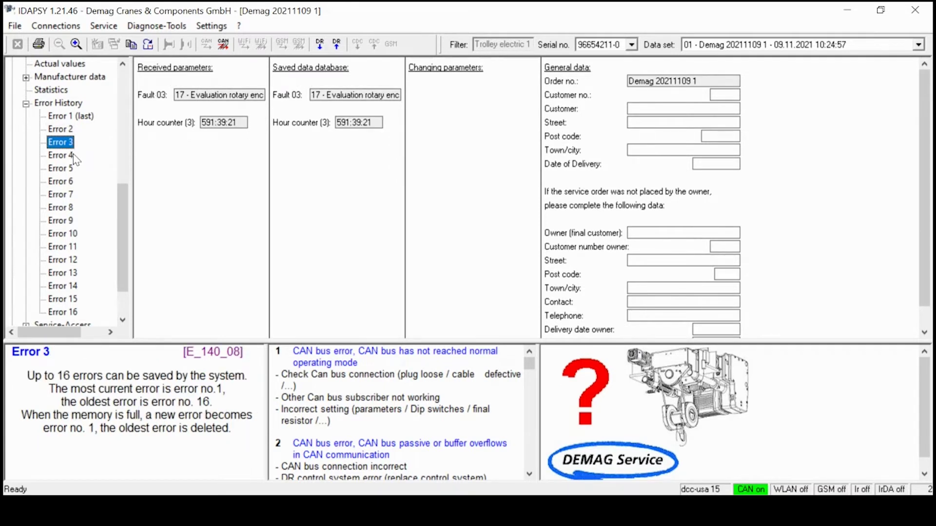
- View error records 4 through 9, ending on fault 36 at hour counter 591:06:05
left_click(72, 156)
left_click(72, 169)
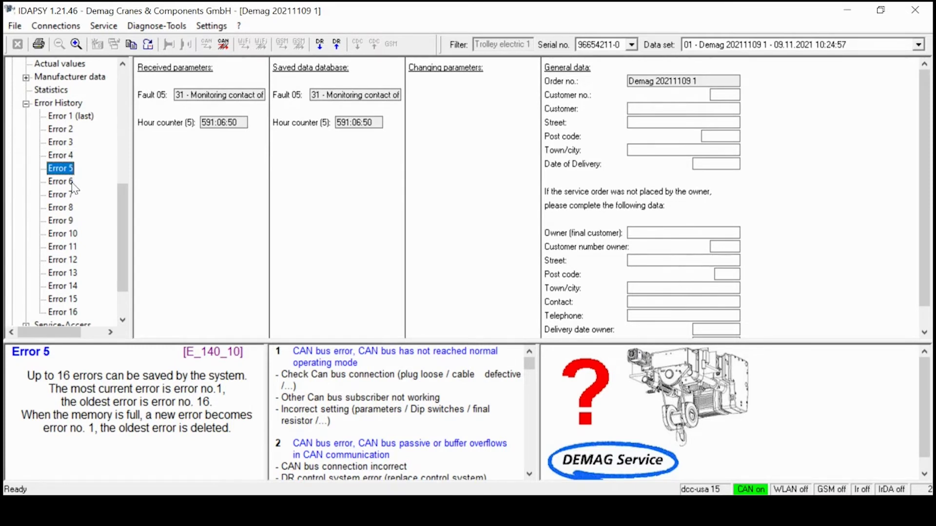
left_click(72, 182)
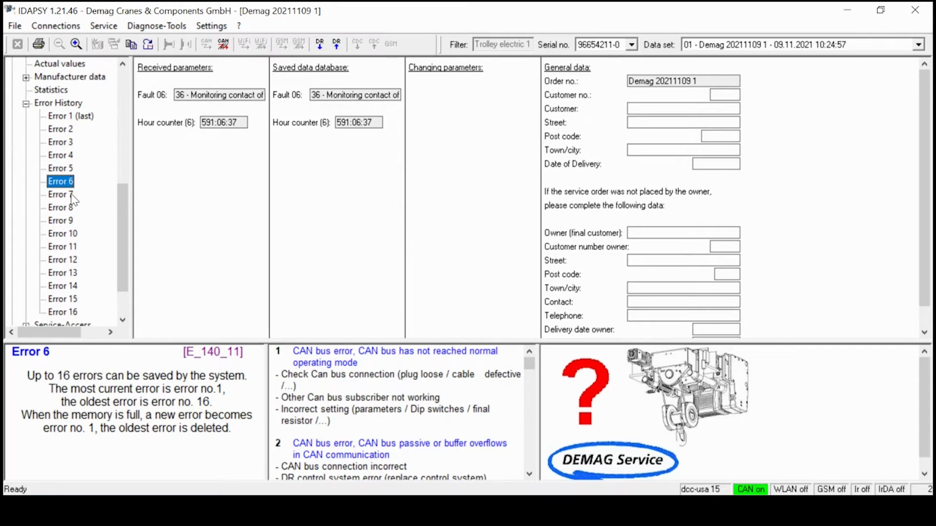
left_click(72, 195)
left_click(72, 209)
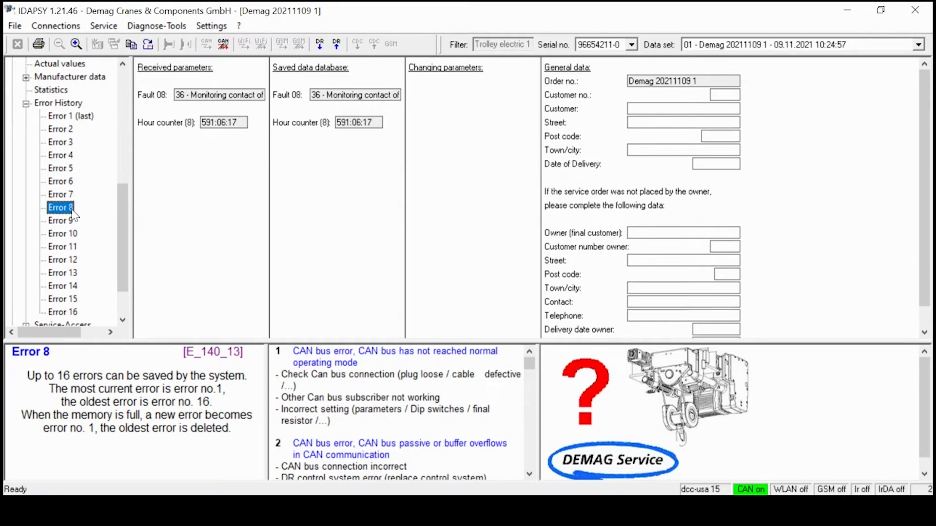
left_click(73, 221)
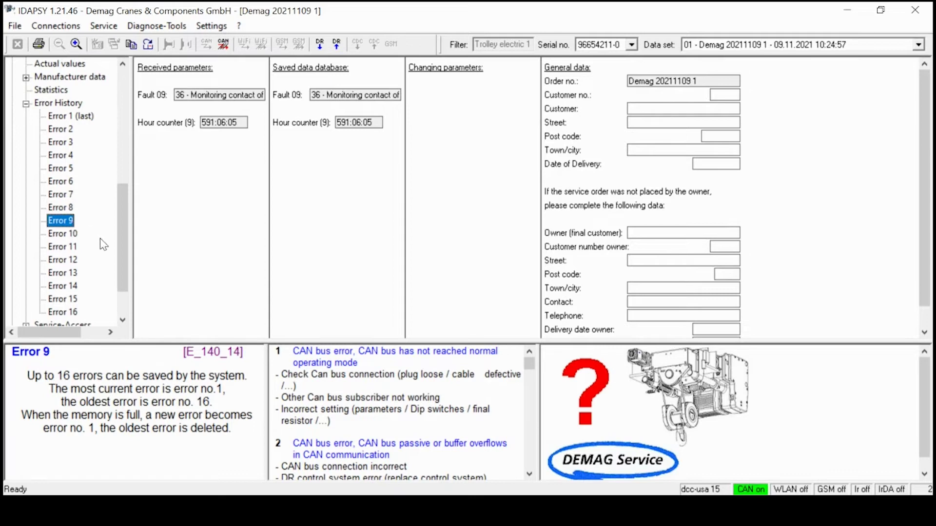
left_click_drag(126, 251, 125, 236)
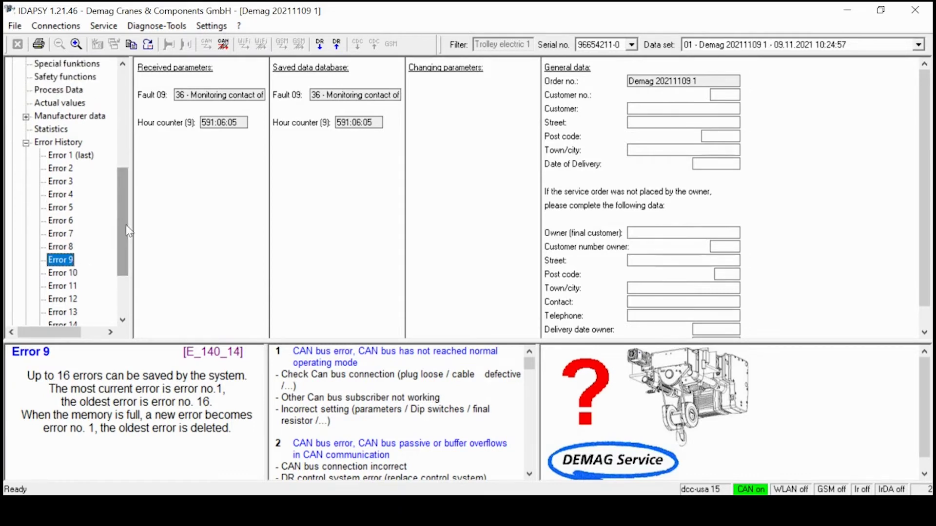
- Show Statistics and read the help for the Overload (3) and Brake (0) counts
left_click(57, 131)
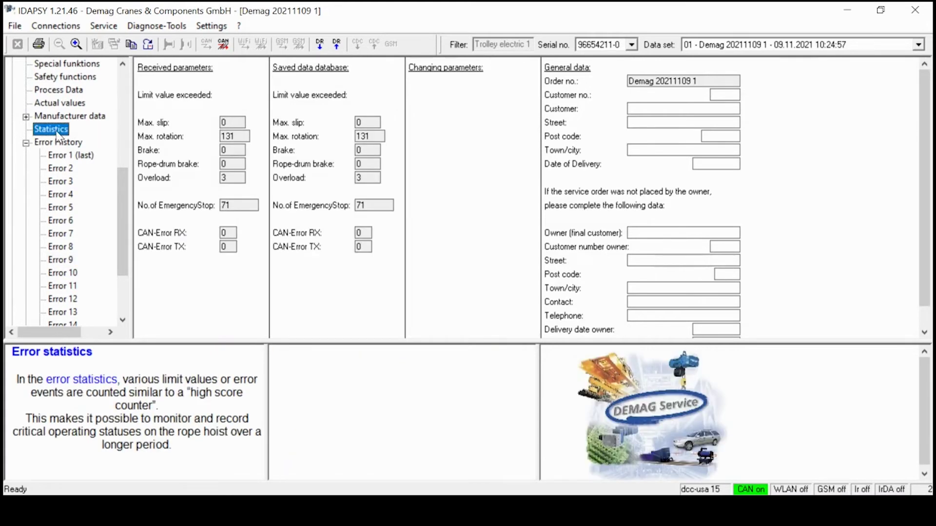
left_click(372, 178)
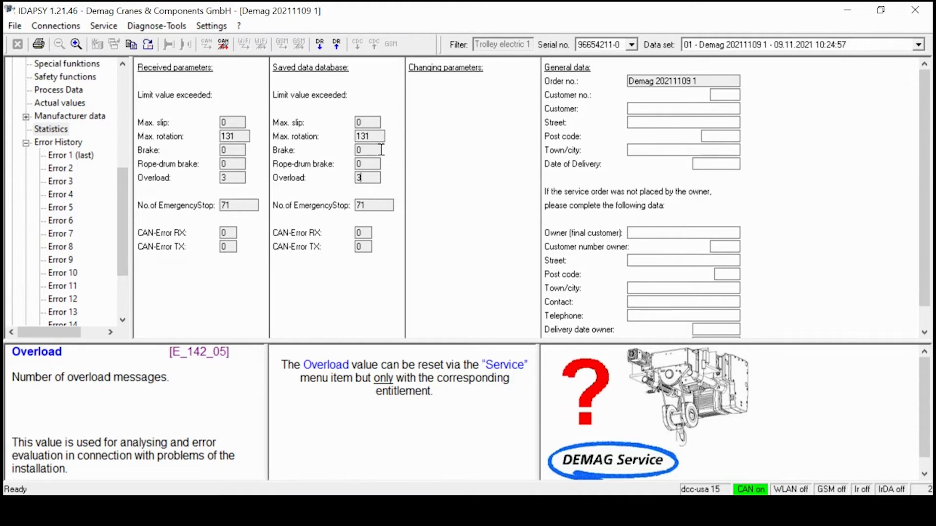
left_click(364, 151)
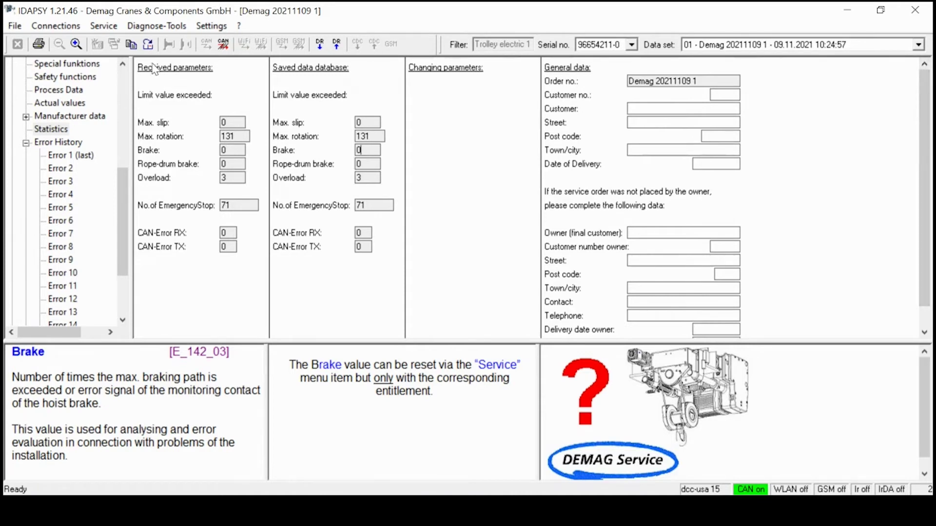
left_click(122, 64)
left_click(122, 64)
left_click(122, 64)
left_click(121, 64)
left_click(122, 64)
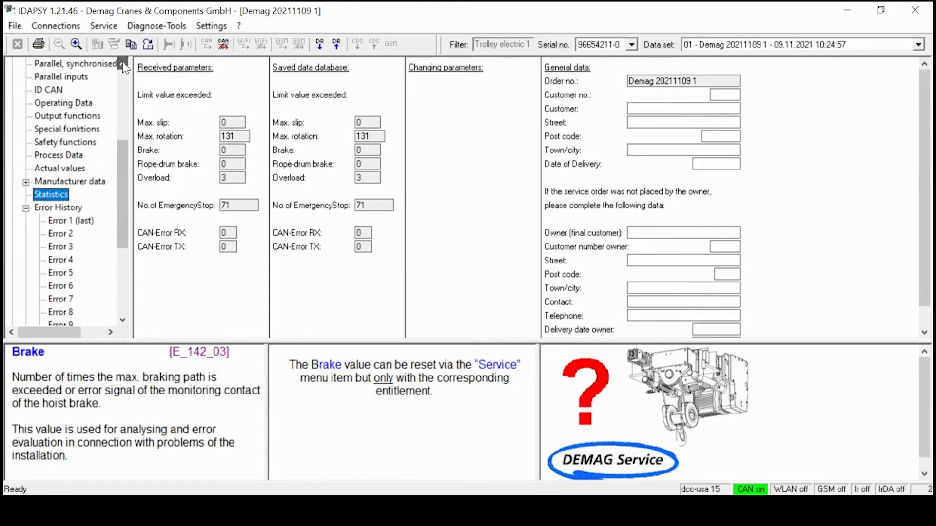
- Show Operating Data and review the Service > Reset options, cancelling without resetting anything
left_click(53, 109)
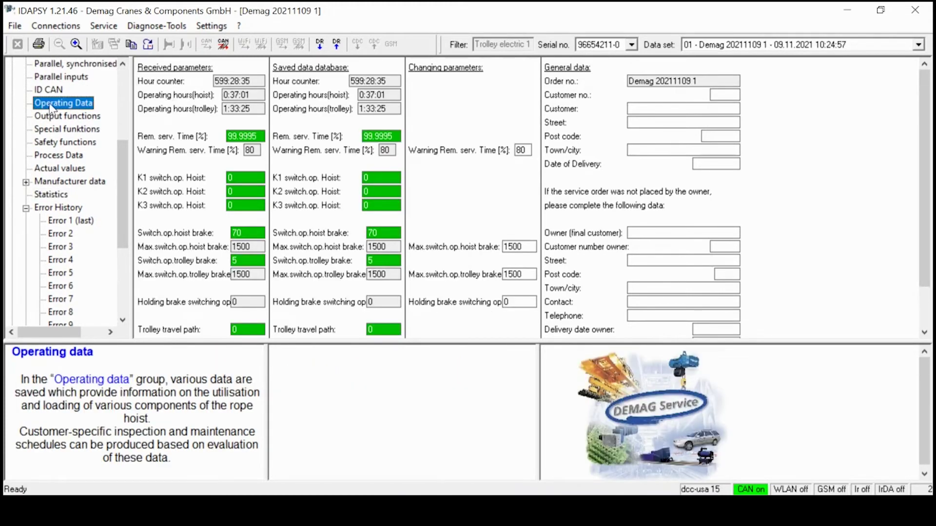
left_click(103, 26)
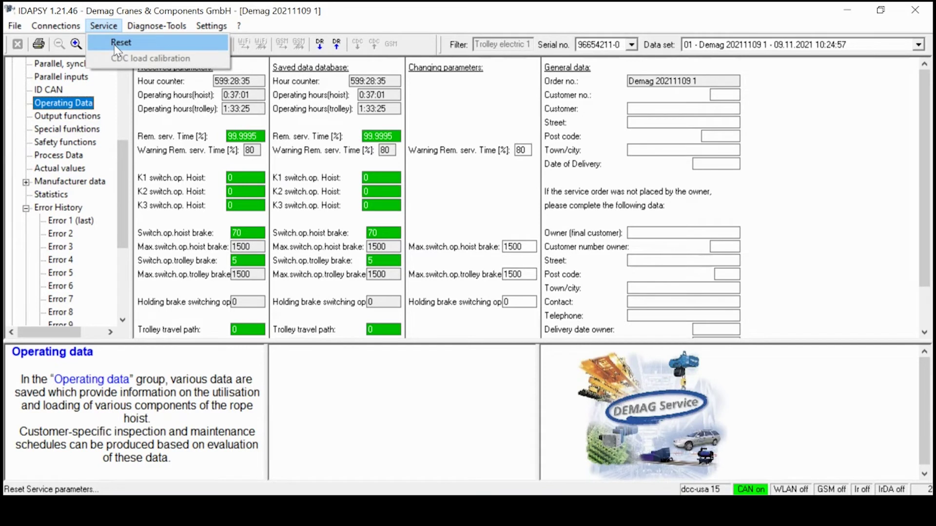
left_click(120, 42)
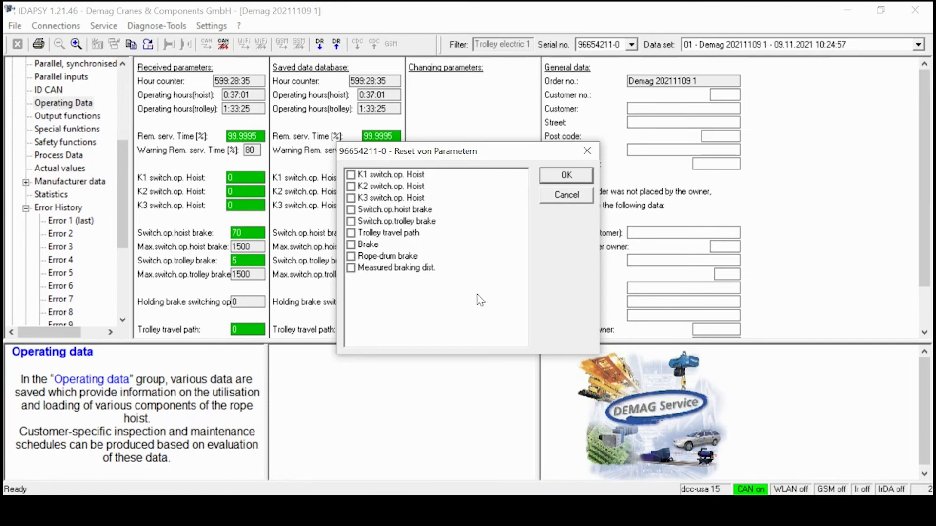
left_click(562, 197)
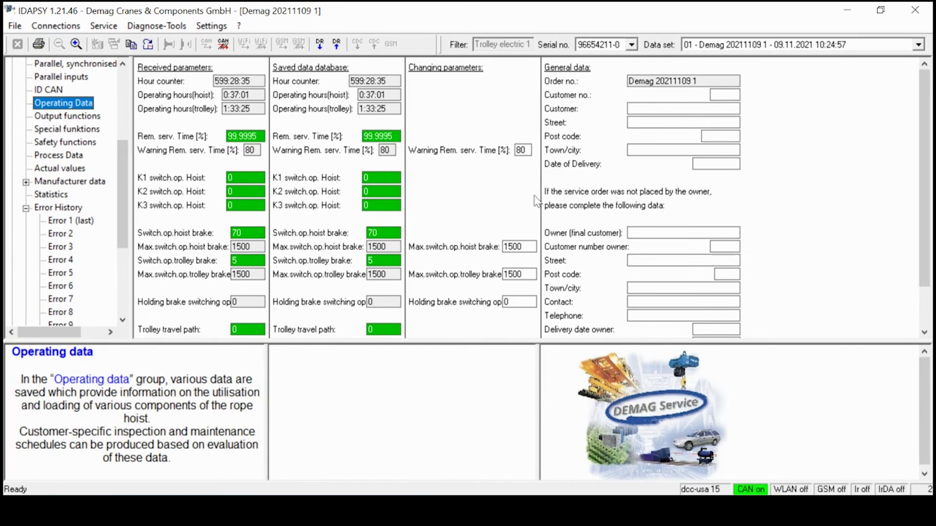
left_click_drag(122, 176, 128, 244)
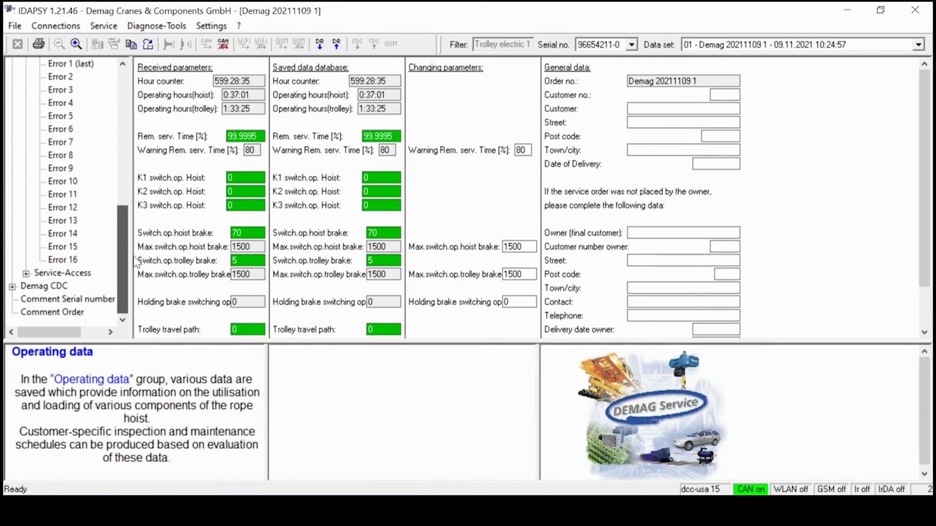
- Expand Service-Access and show the Access 1-4 record
left_click(26, 274)
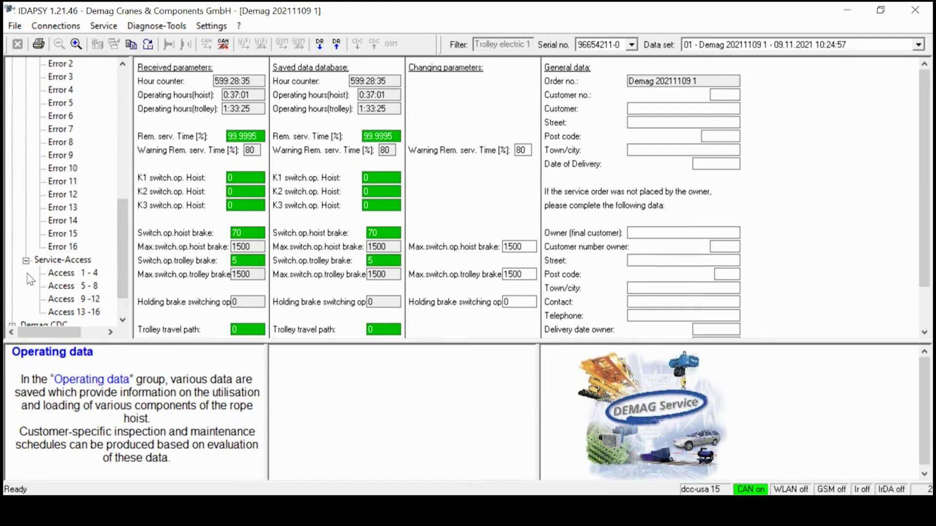
left_click(73, 274)
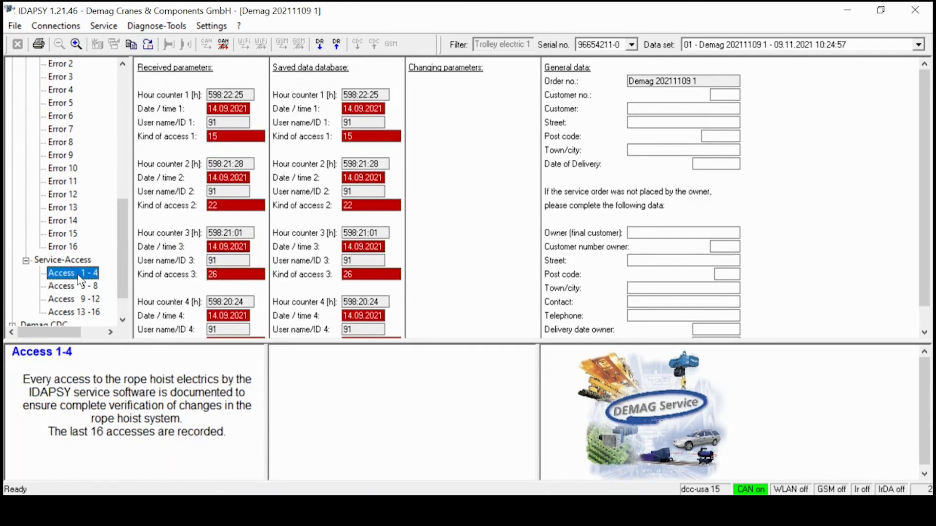